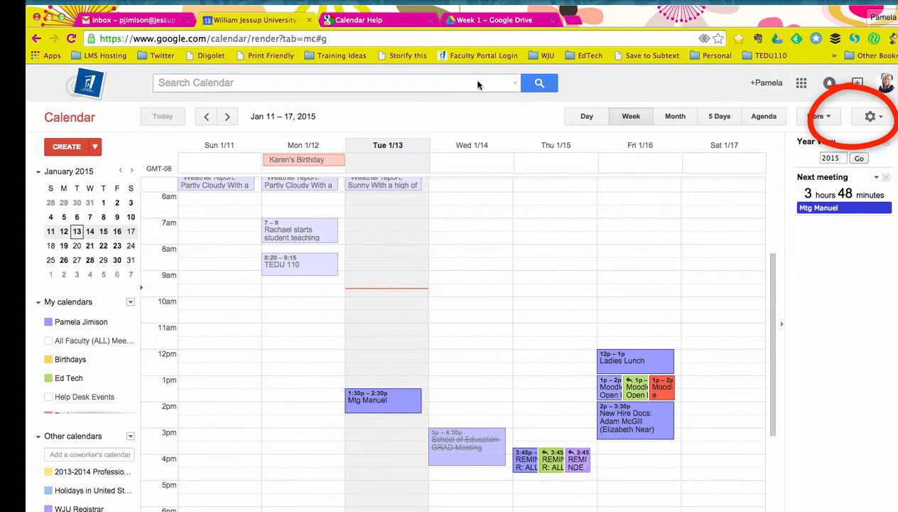
Switch to the mail inbox, view the list of Google apps there, and return to the calendar.
{"action": "left_click", "coordinate": [151, 20]}
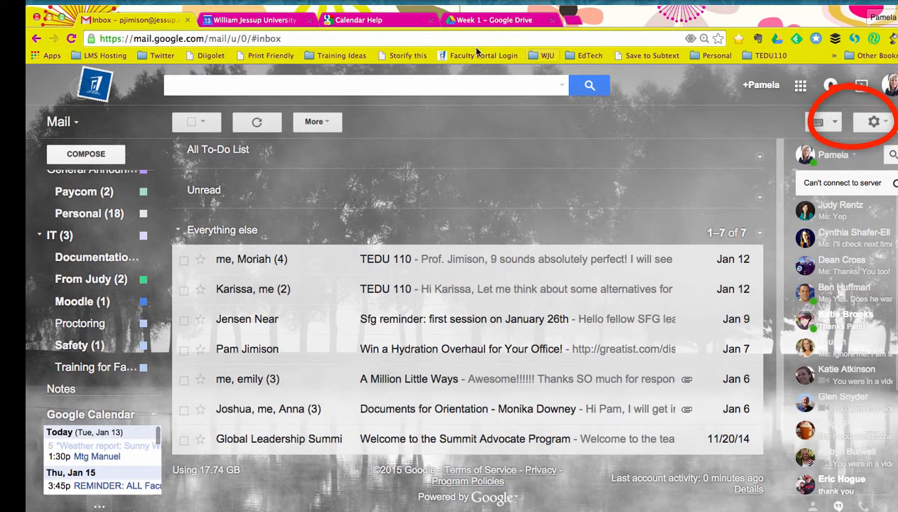
{"action": "left_click", "coordinate": [801, 86]}
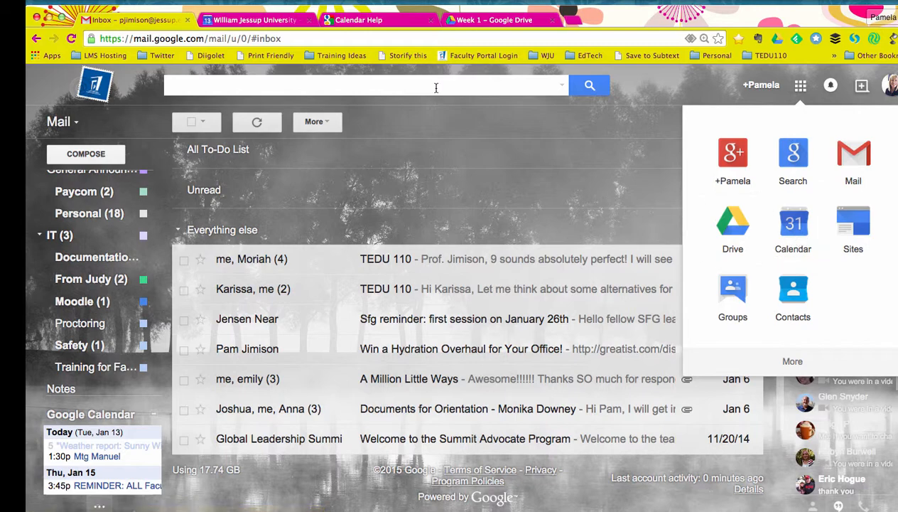
{"action": "left_click", "coordinate": [264, 21]}
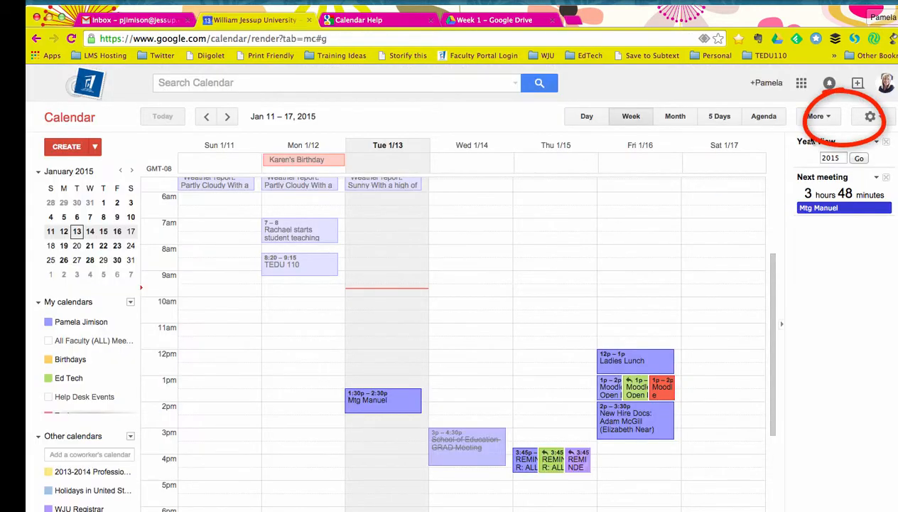
Open the notification settings of the personal calendar from the calendar settings.
{"action": "left_click", "coordinate": [870, 117]}
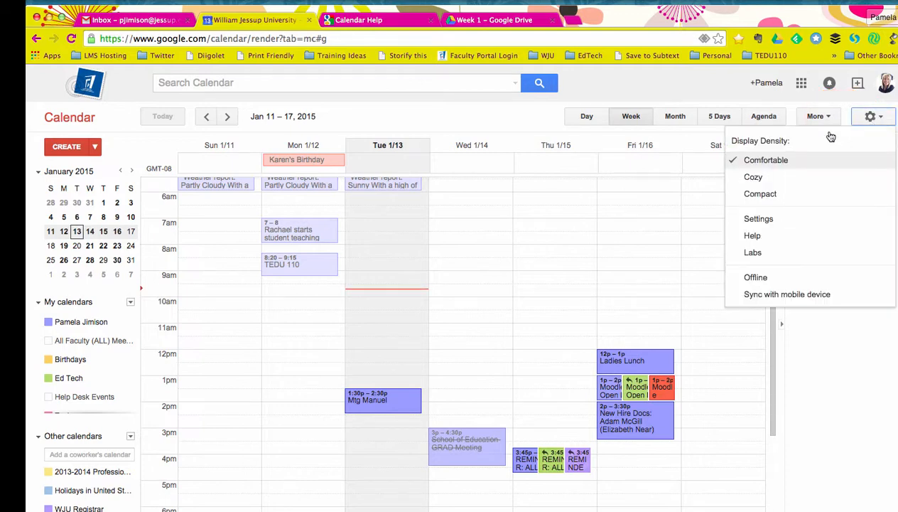
{"action": "left_click", "coordinate": [748, 218]}
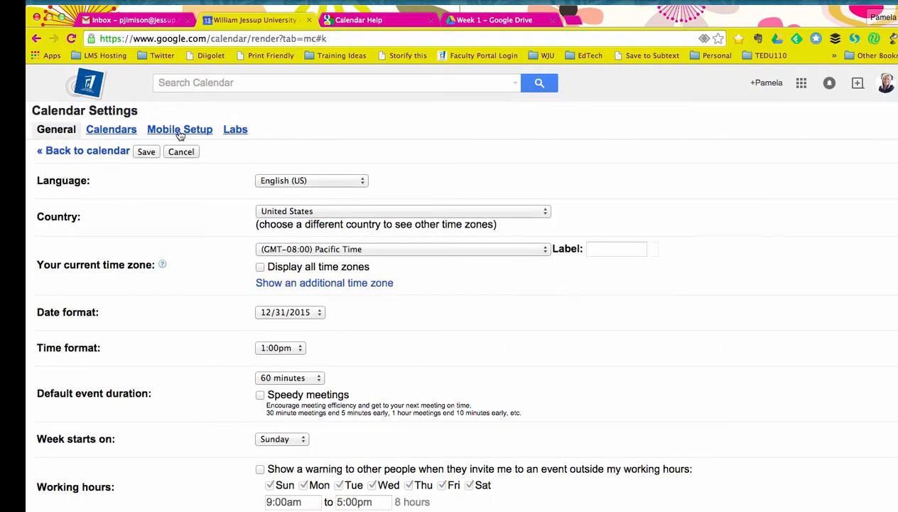
{"action": "left_click", "coordinate": [108, 135]}
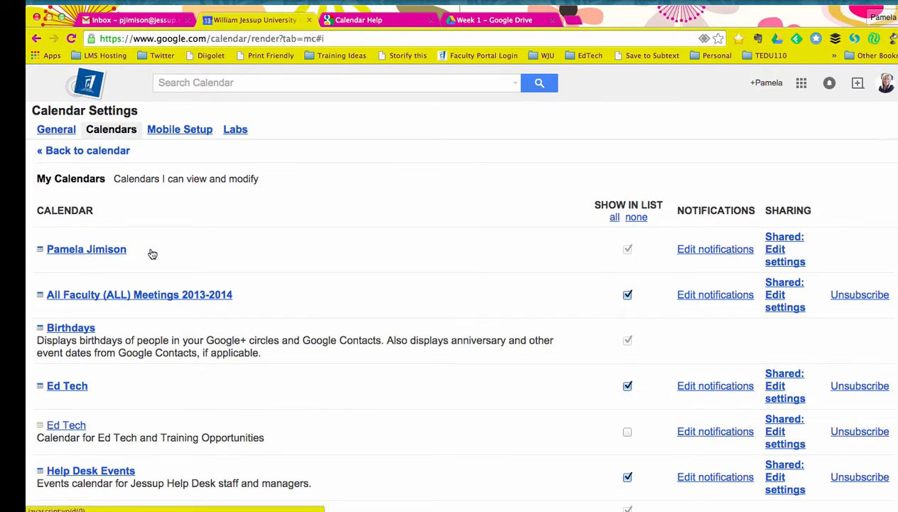
{"action": "left_click", "coordinate": [717, 250]}
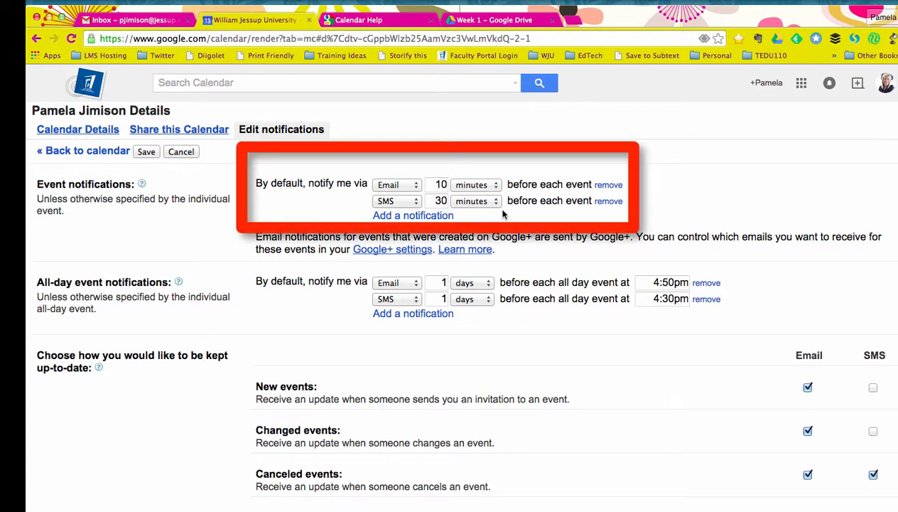
Review the available notification methods and time units for the default email and SMS event notifications.
{"action": "left_click", "coordinate": [417, 186]}
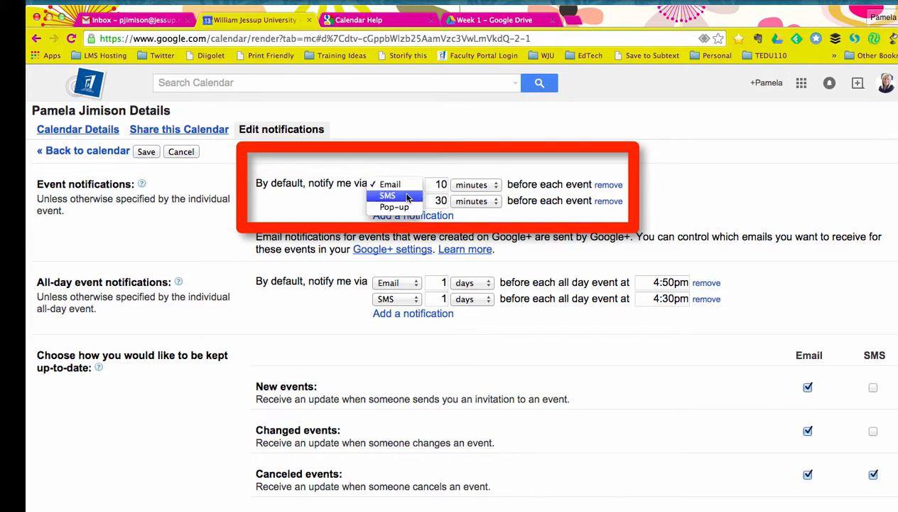
{"action": "left_click", "coordinate": [418, 184]}
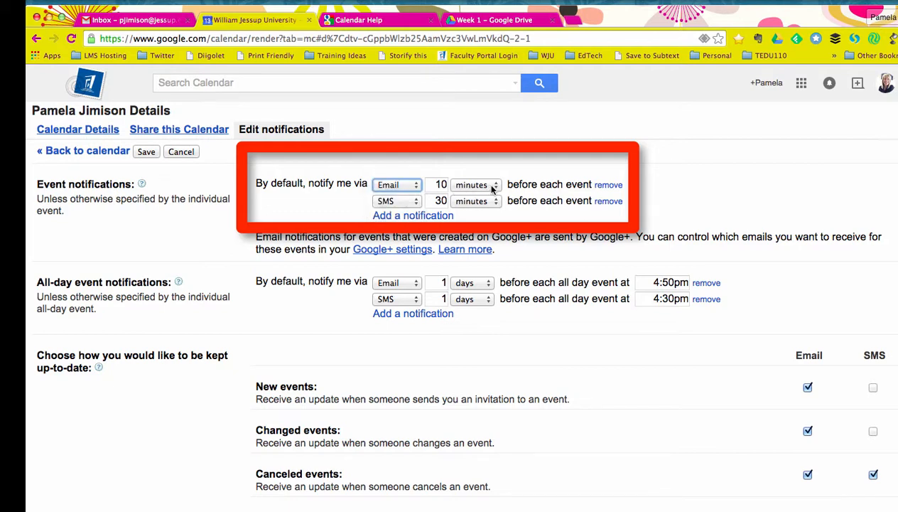
{"action": "left_click", "coordinate": [414, 203]}
{"action": "left_click", "coordinate": [418, 205]}
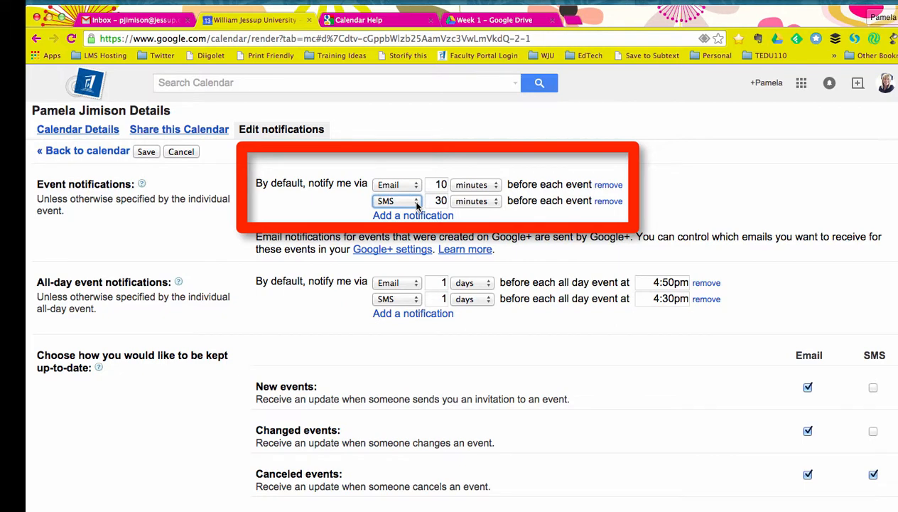
{"action": "left_click", "coordinate": [417, 187]}
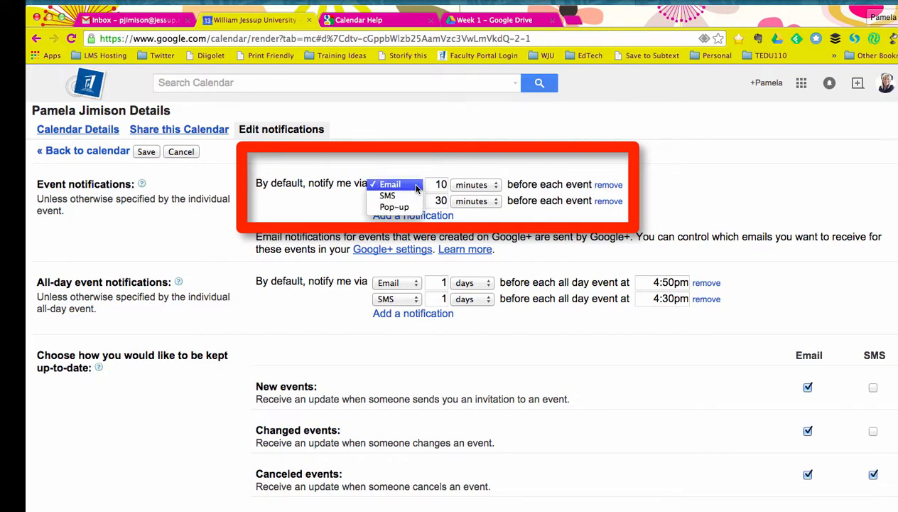
{"action": "left_click", "coordinate": [417, 187]}
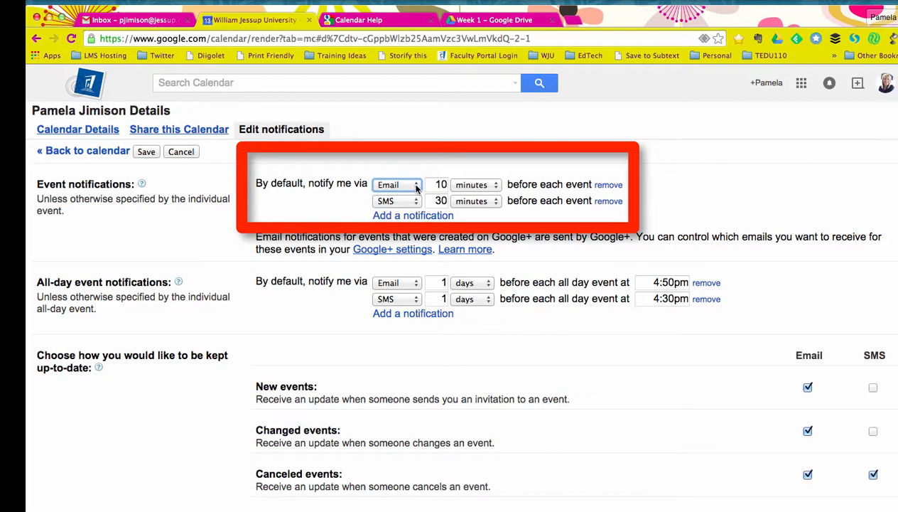
{"action": "left_click", "coordinate": [491, 189]}
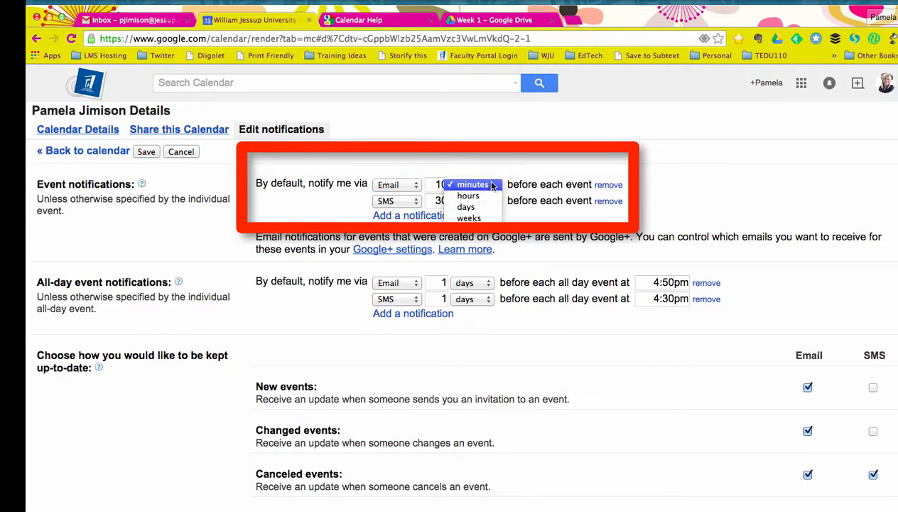
{"action": "left_click", "coordinate": [492, 185]}
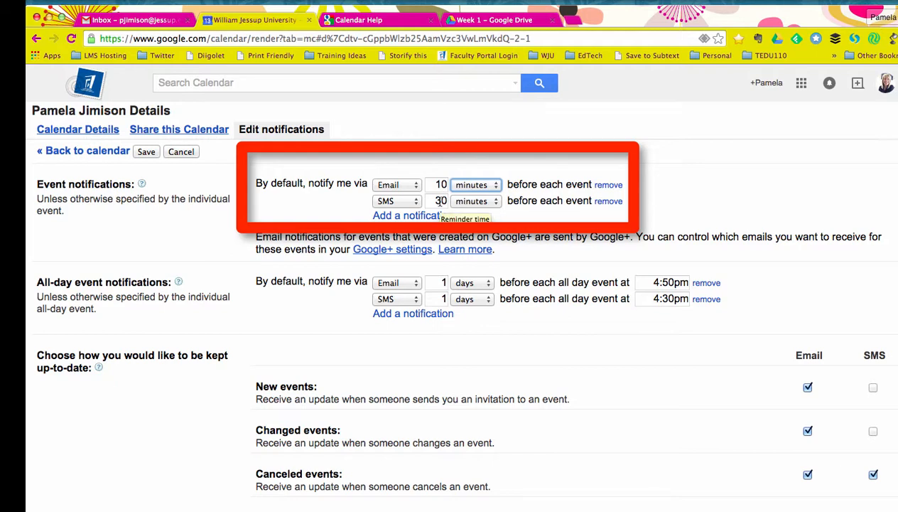
{"action": "left_click", "coordinate": [472, 202]}
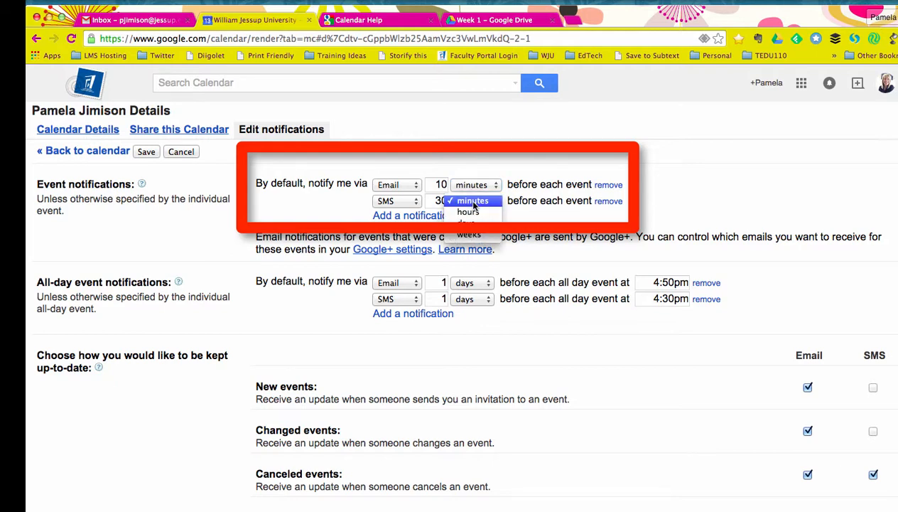
{"action": "left_click", "coordinate": [474, 202]}
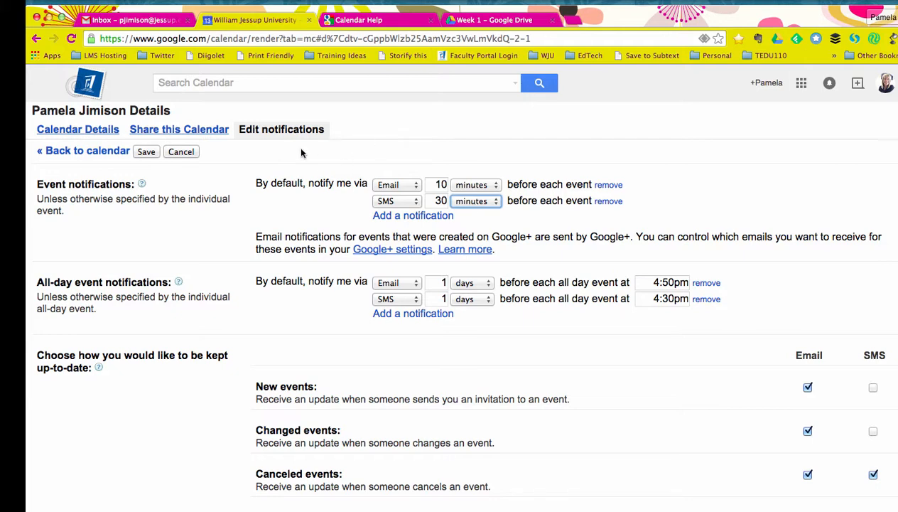
Leave the notification settings for the calendar's week view and open the Mobile Setup page in the calendar settings.
{"action": "left_click", "coordinate": [89, 135]}
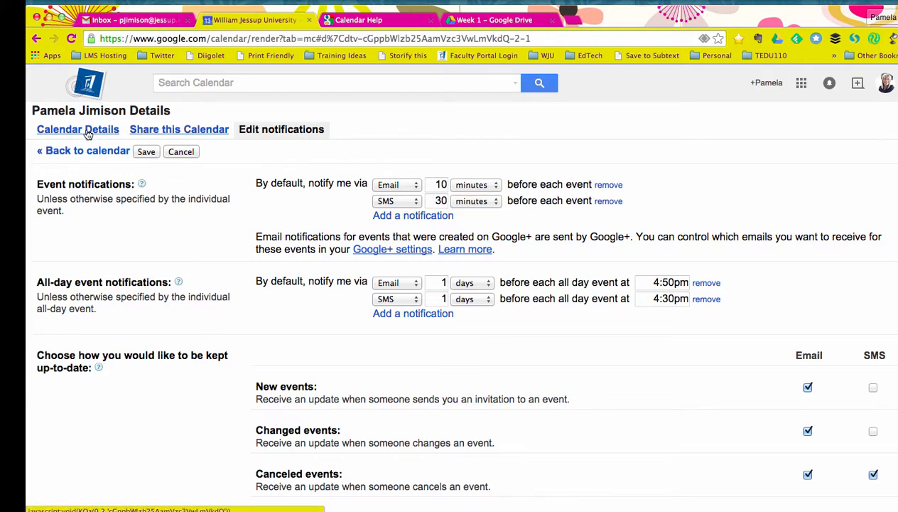
{"action": "left_click", "coordinate": [88, 83]}
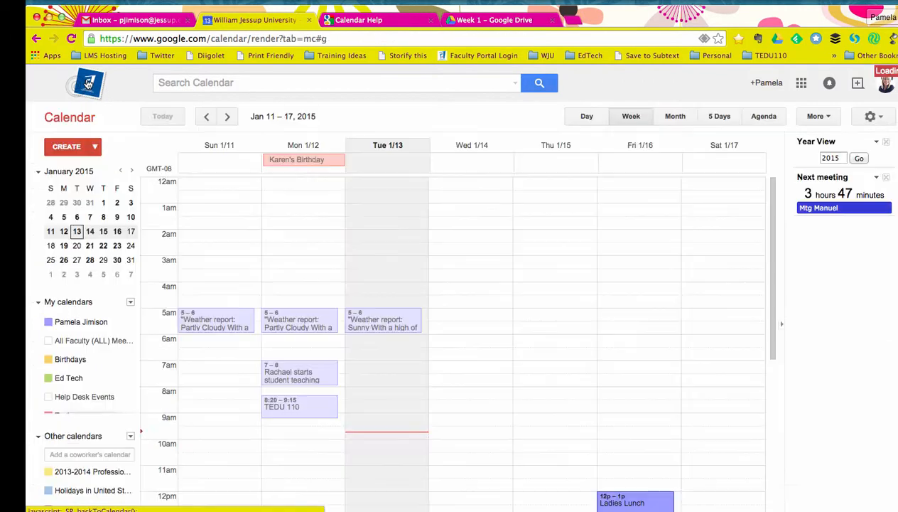
{"action": "left_click", "coordinate": [871, 117]}
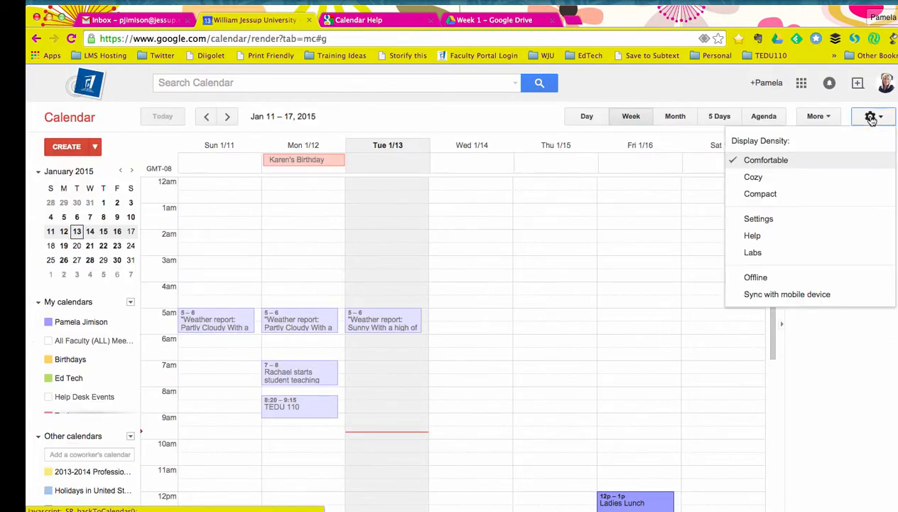
{"action": "left_click", "coordinate": [759, 218]}
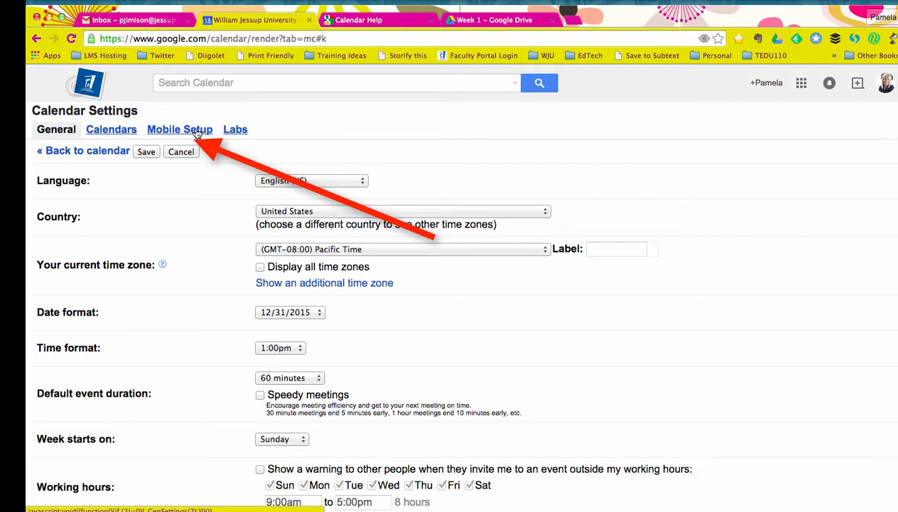
{"action": "left_click", "coordinate": [198, 133]}
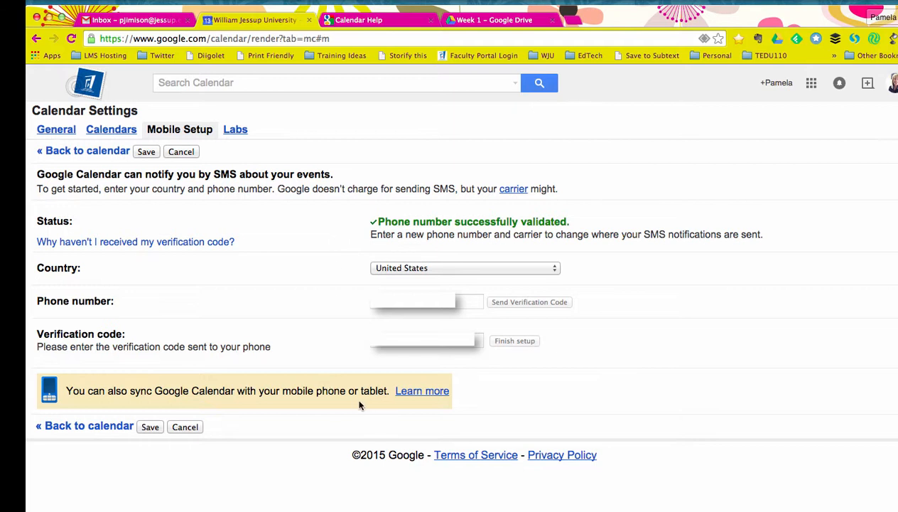
Try to open the help page on syncing the calendar with a phone or tablet, and close it.
{"action": "left_click", "coordinate": [423, 395]}
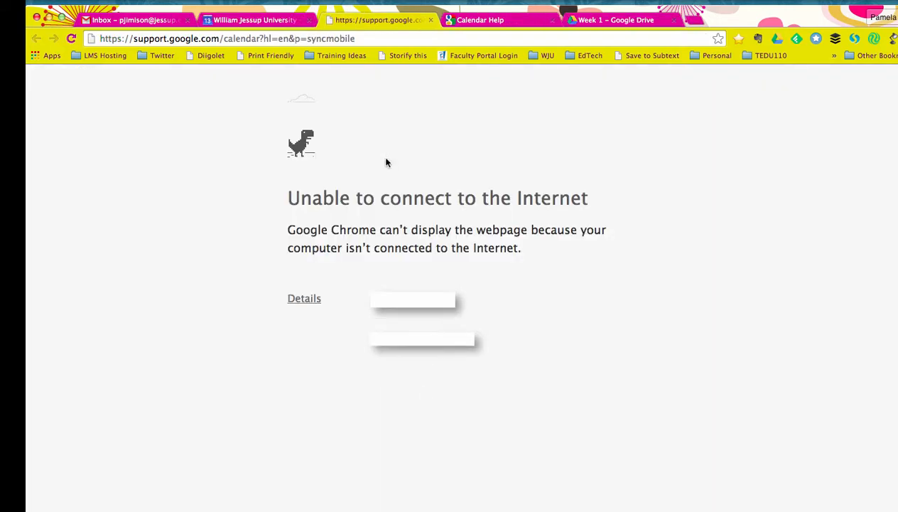
{"action": "left_click", "coordinate": [430, 20]}
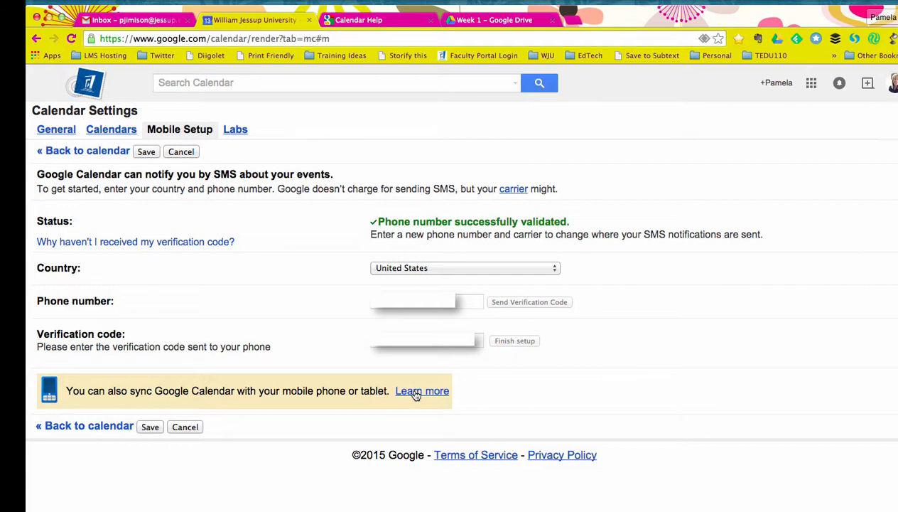
{"action": "left_click", "coordinate": [708, 1]}
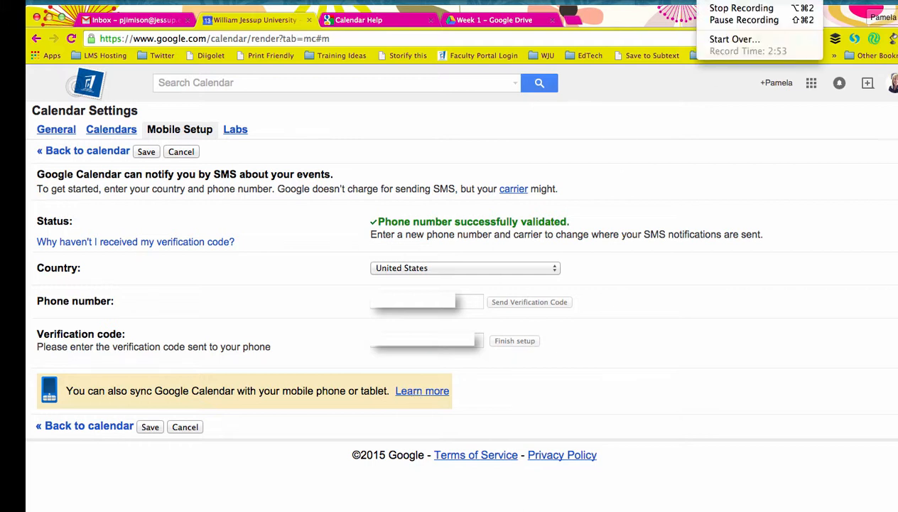
{"action": "left_click", "coordinate": [711, 20]}
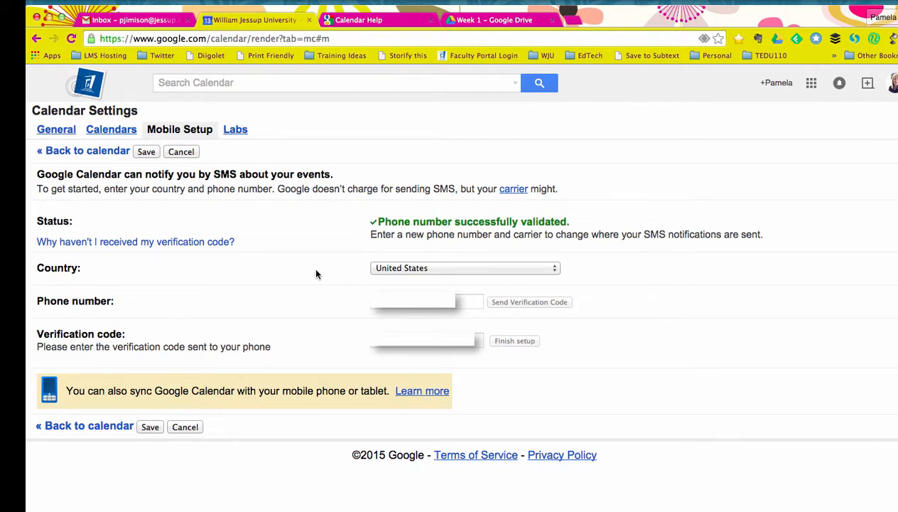
Return to the week view and start an event on Thursday, January 15, 8am – 9am, titled "Term Paper DUE today by 8!!".
{"action": "left_click", "coordinate": [89, 84]}
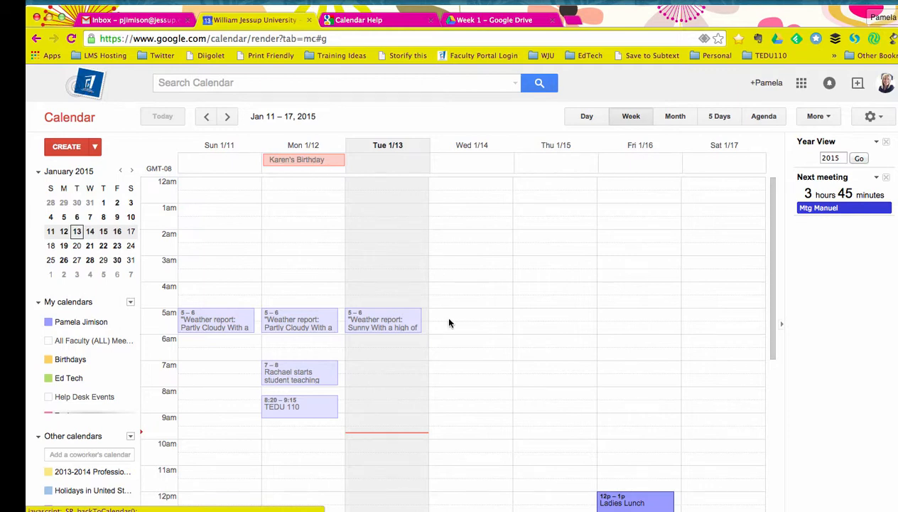
{"action": "scroll", "coordinate": [449, 322], "scroll_direction": "down", "scroll_amount": 2}
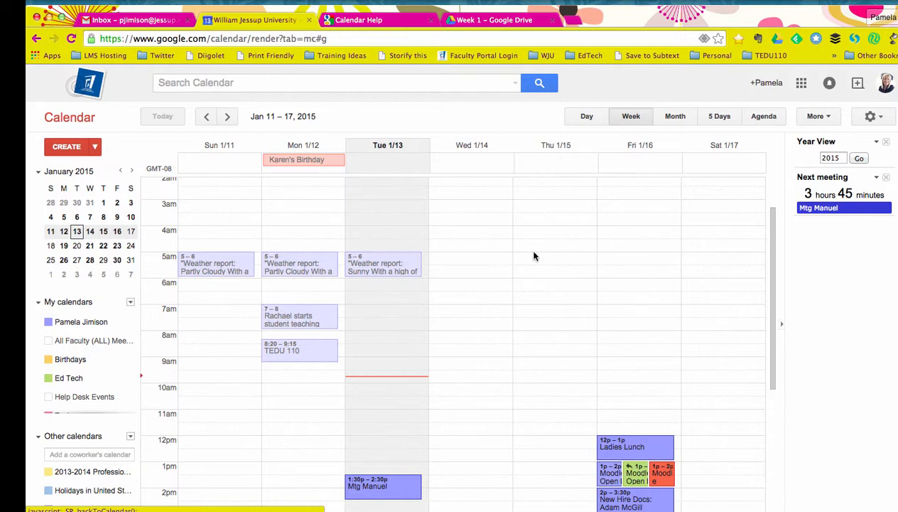
{"action": "scroll", "coordinate": [526, 278], "scroll_direction": "up", "scroll_amount": 1}
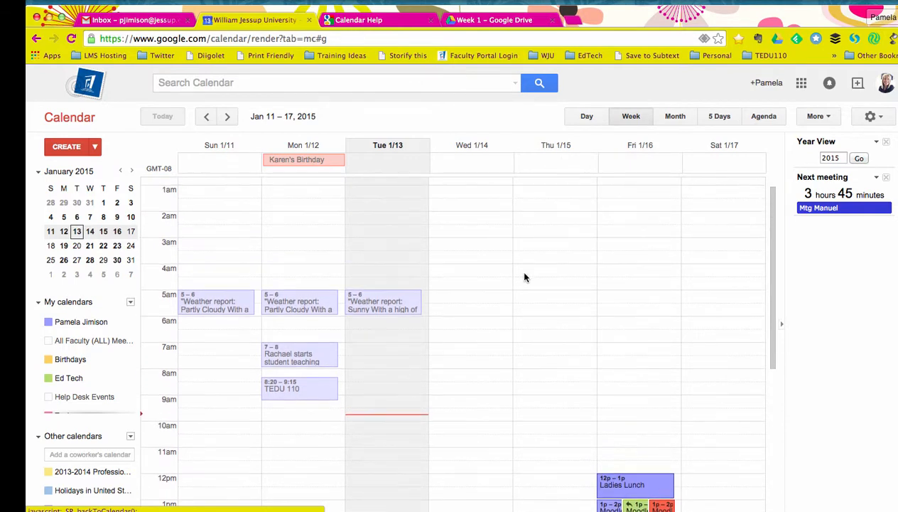
{"action": "scroll", "coordinate": [525, 277], "scroll_direction": "down", "scroll_amount": 2}
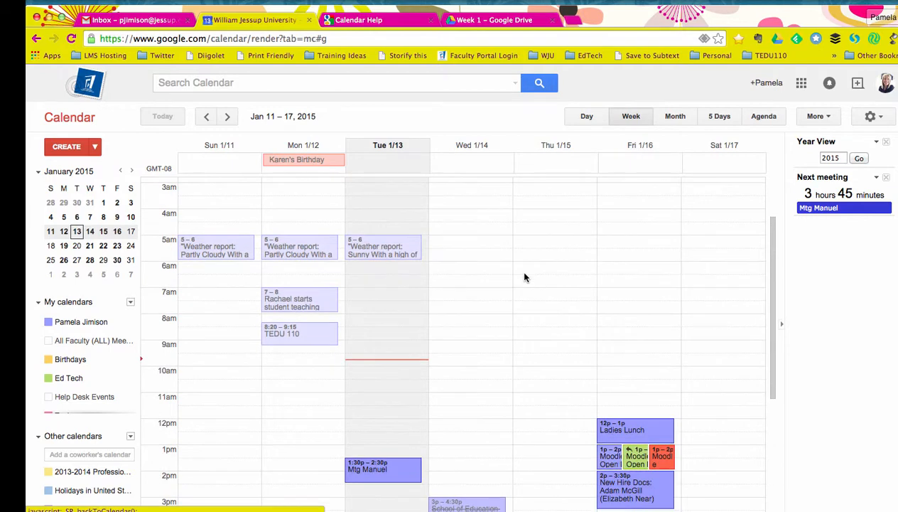
{"action": "left_click", "coordinate": [536, 323]}
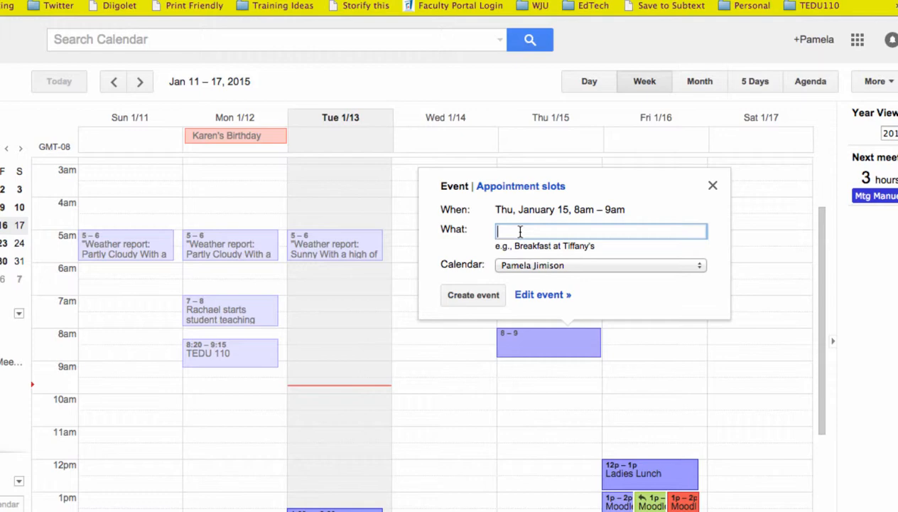
{"action": "type", "text": "Term Paper"}
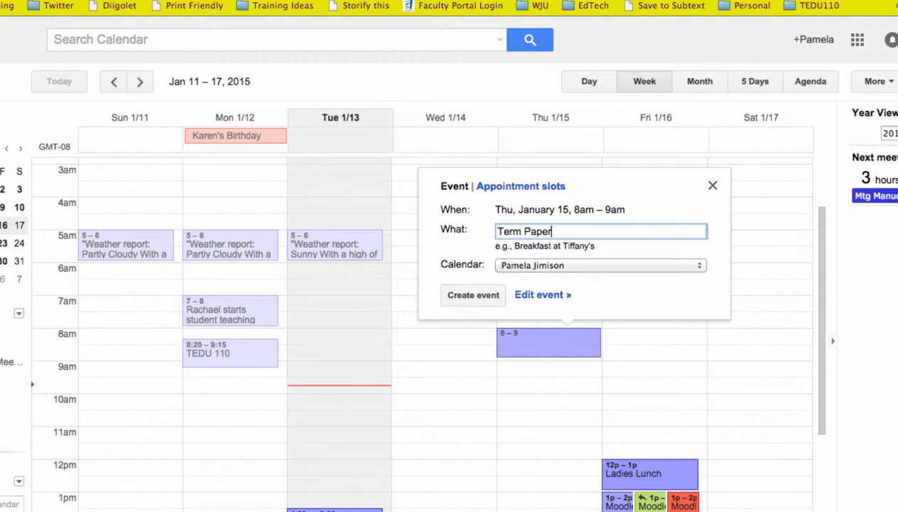
{"action": "type", "text": " DUE toda"}
{"action": "key", "text": "BackSpace"}
{"action": "key", "text": "BackSpace"}
{"action": "type", "text": "oday by 8!!"}
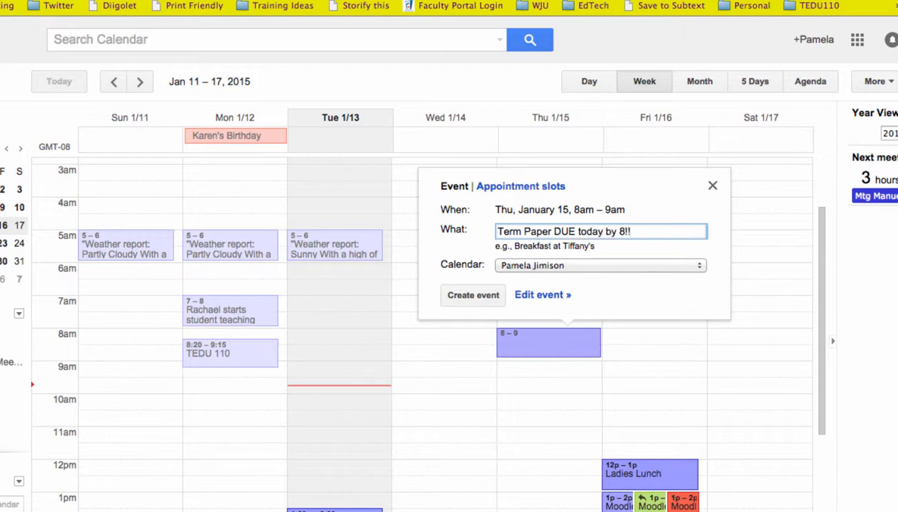
Open the new event's full details and check the start time choices without changing the time.
{"action": "left_click", "coordinate": [542, 293]}
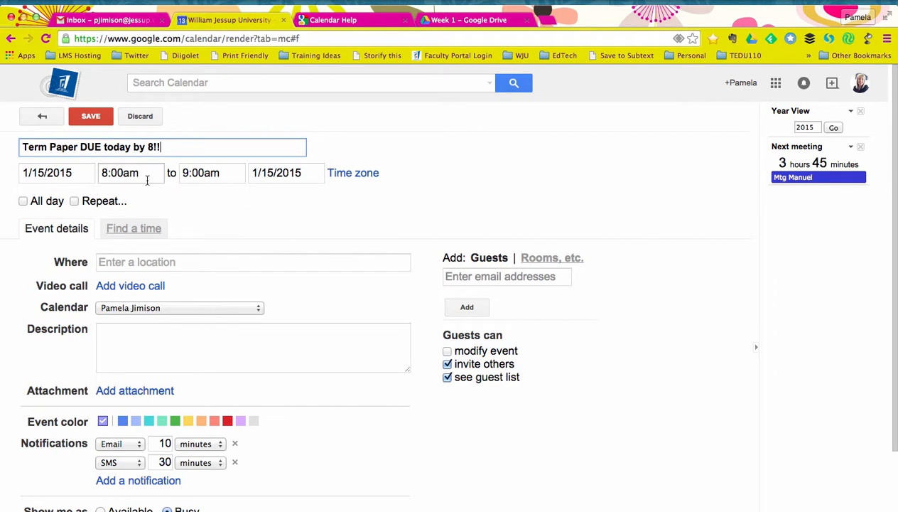
{"action": "left_click", "coordinate": [146, 179]}
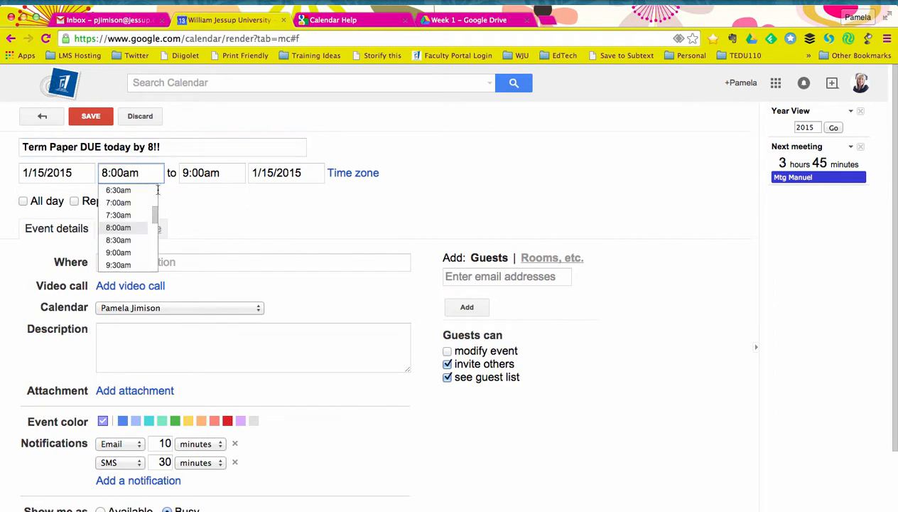
{"action": "left_click", "coordinate": [191, 224]}
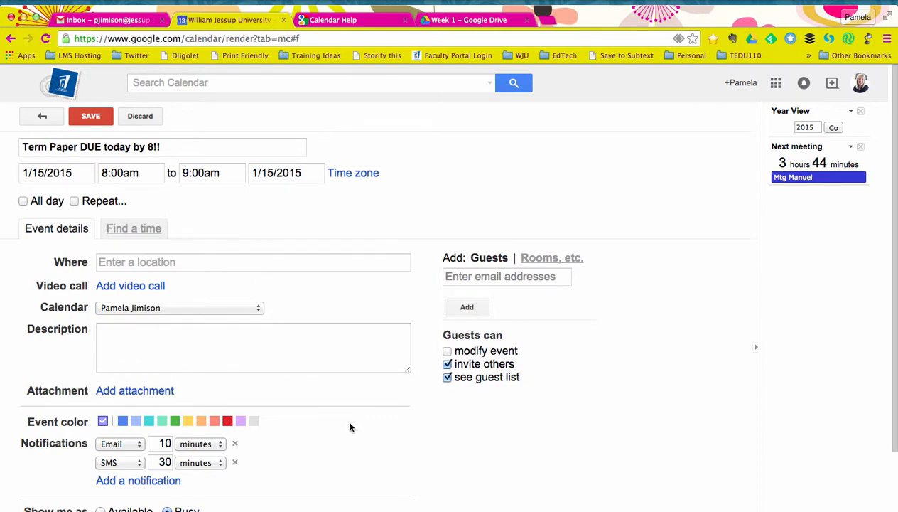
Review the term paper event's notification options, checking the available notification types and time units without changing them.
{"action": "scroll", "coordinate": [350, 453], "scroll_direction": "down", "scroll_amount": 2}
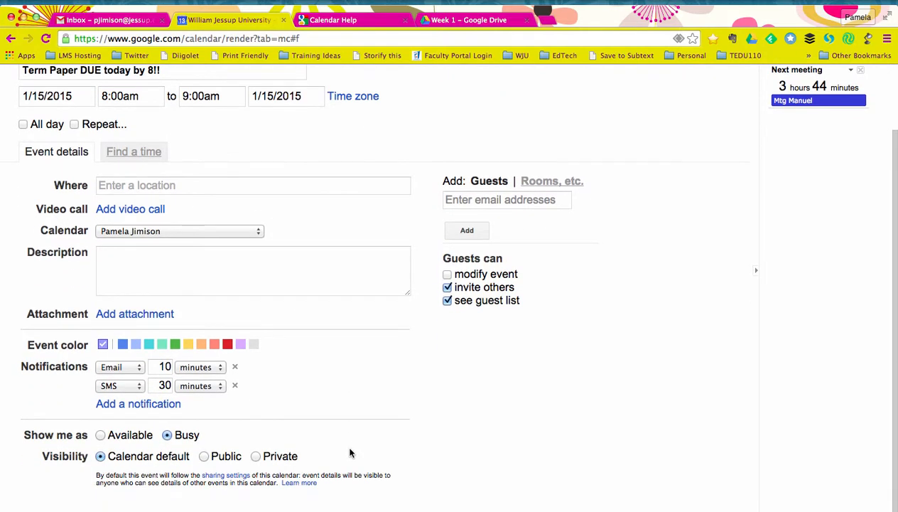
{"action": "scroll", "coordinate": [350, 453], "scroll_direction": "up", "scroll_amount": 1}
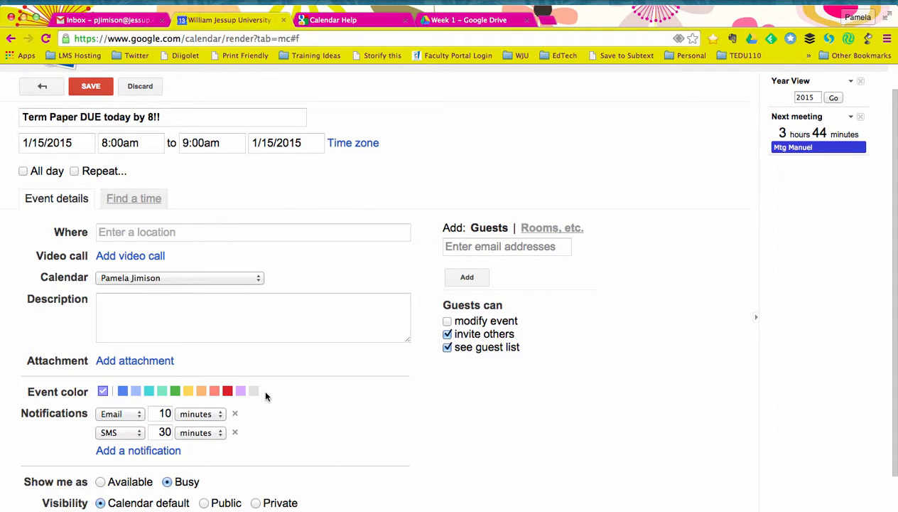
{"action": "scroll", "coordinate": [283, 425], "scroll_direction": "down", "scroll_amount": 1}
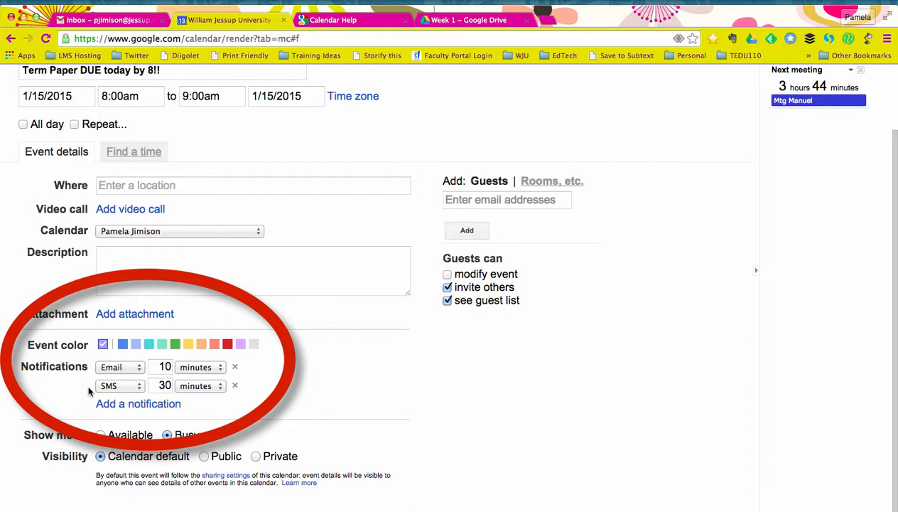
{"action": "left_click", "coordinate": [140, 370]}
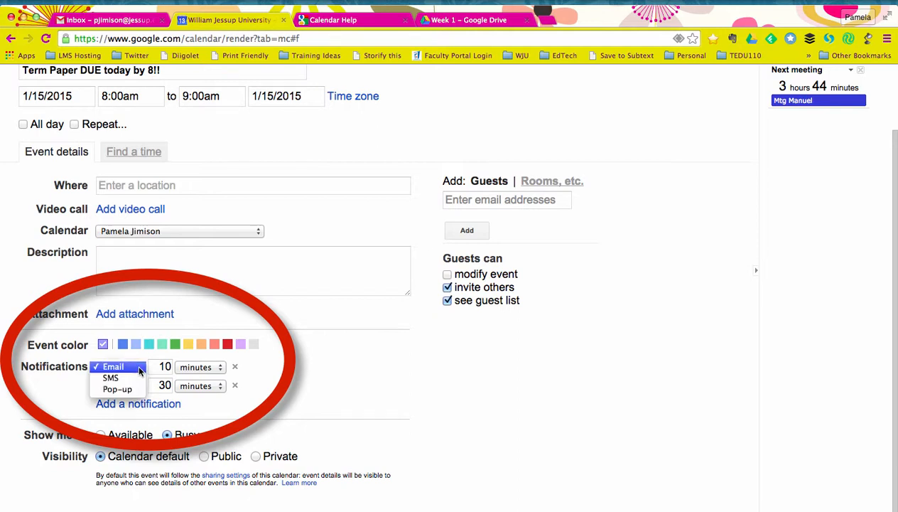
{"action": "left_click", "coordinate": [140, 368]}
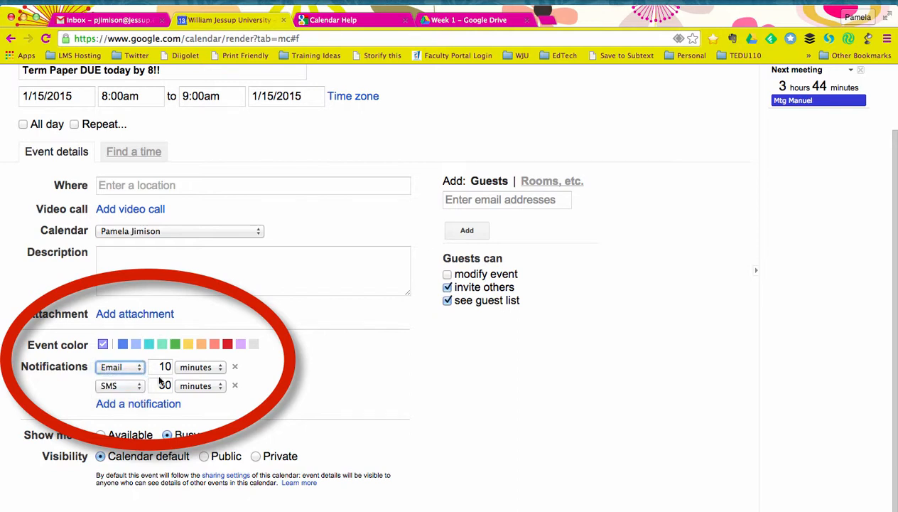
{"action": "left_click", "coordinate": [223, 368]}
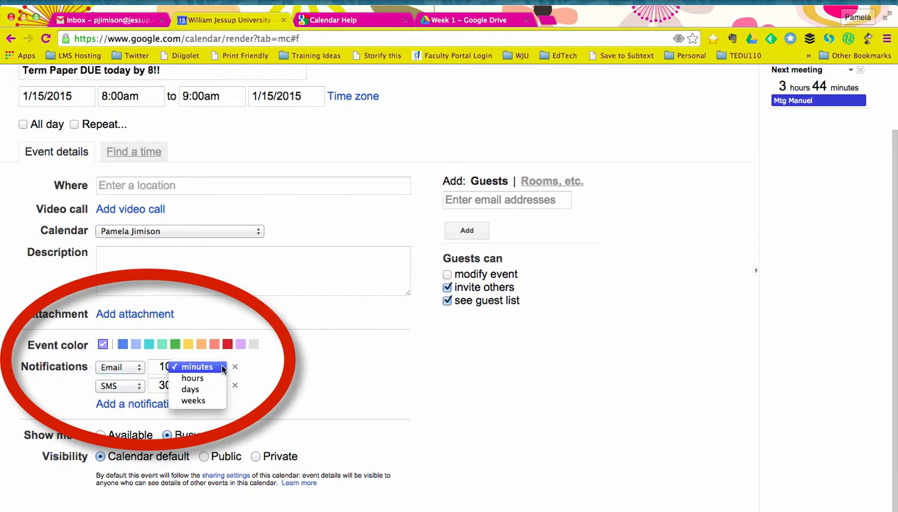
{"action": "left_click", "coordinate": [222, 368]}
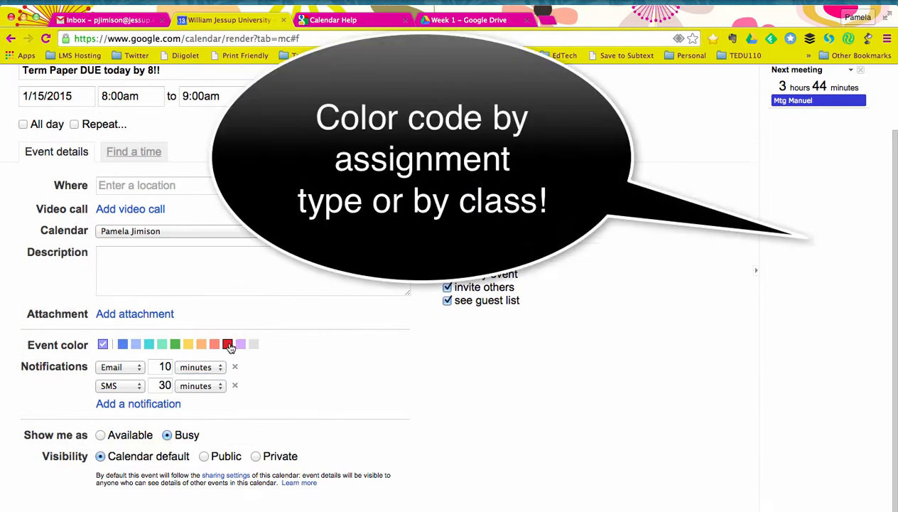
Set the term paper event's color to red and save the event.
{"action": "left_click", "coordinate": [228, 344]}
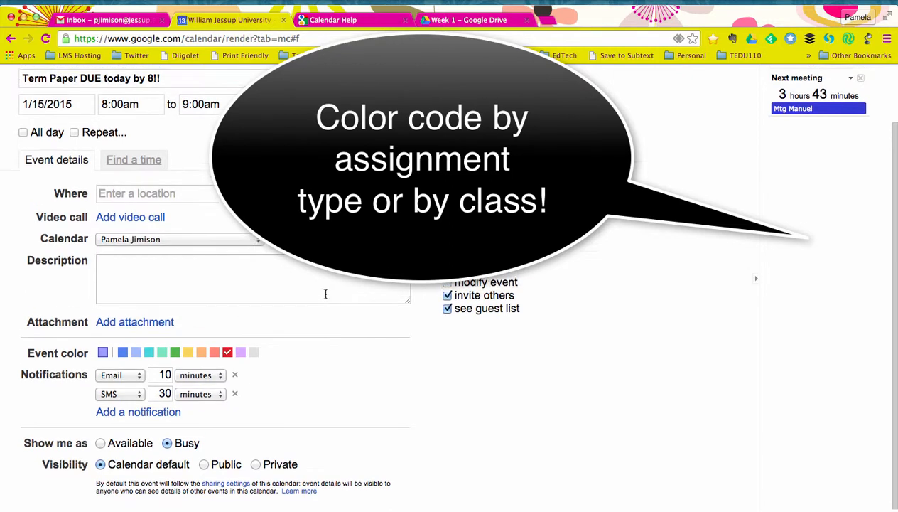
{"action": "scroll", "coordinate": [325, 298], "scroll_direction": "up", "scroll_amount": 3}
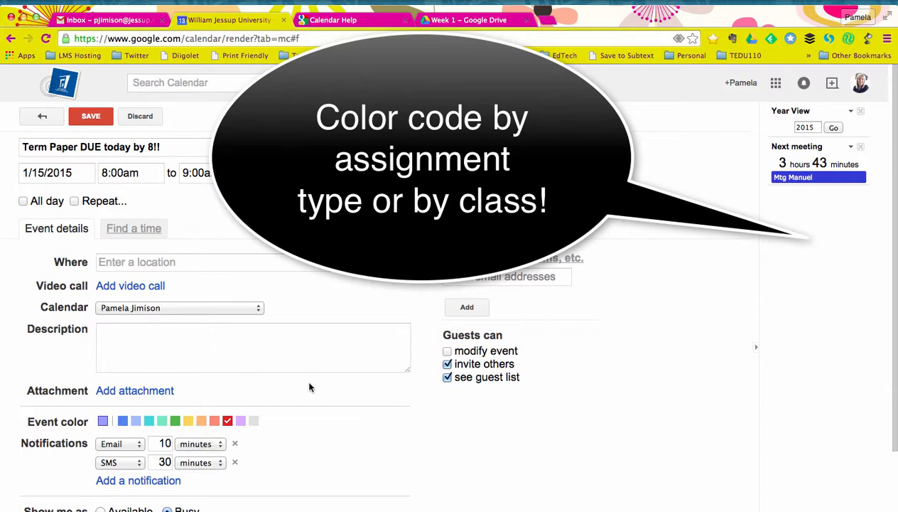
{"action": "left_click", "coordinate": [91, 118]}
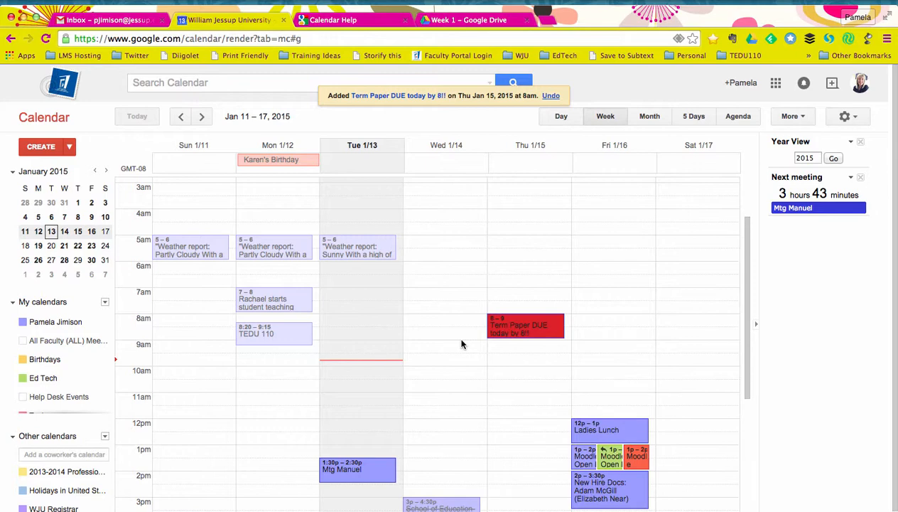
Create an event on Wednesday, January 14, 8am – 9am, titled "Meeting with" followed by the person's first name.
{"action": "scroll", "coordinate": [447, 371], "scroll_direction": "down", "scroll_amount": 1}
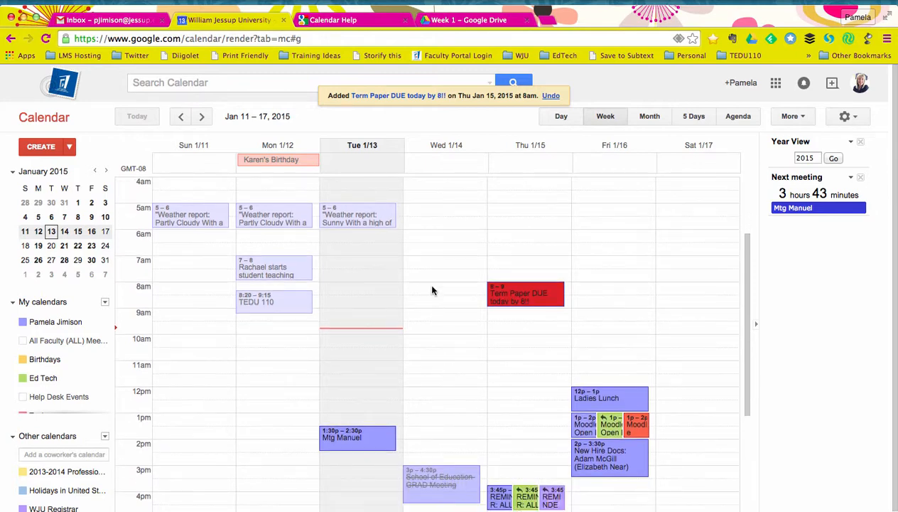
{"action": "left_click", "coordinate": [432, 289]}
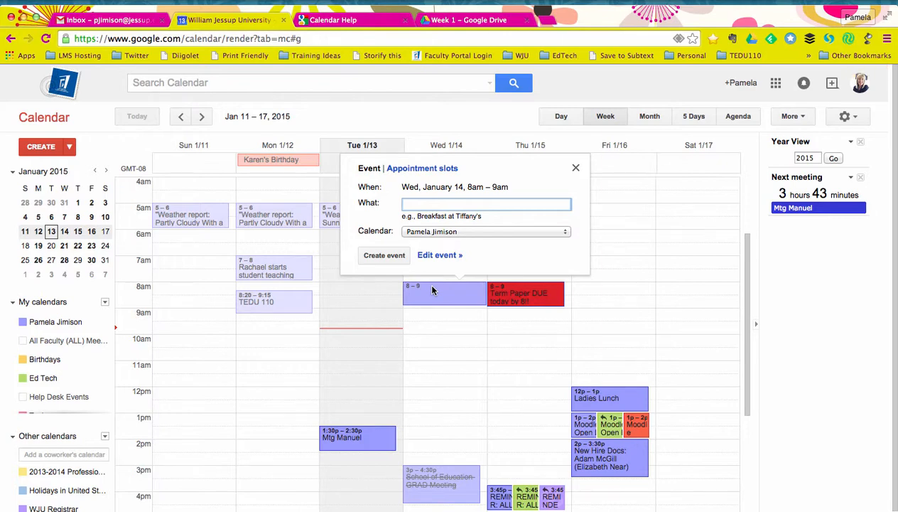
{"action": "type", "text": "Meeting with Pam"}
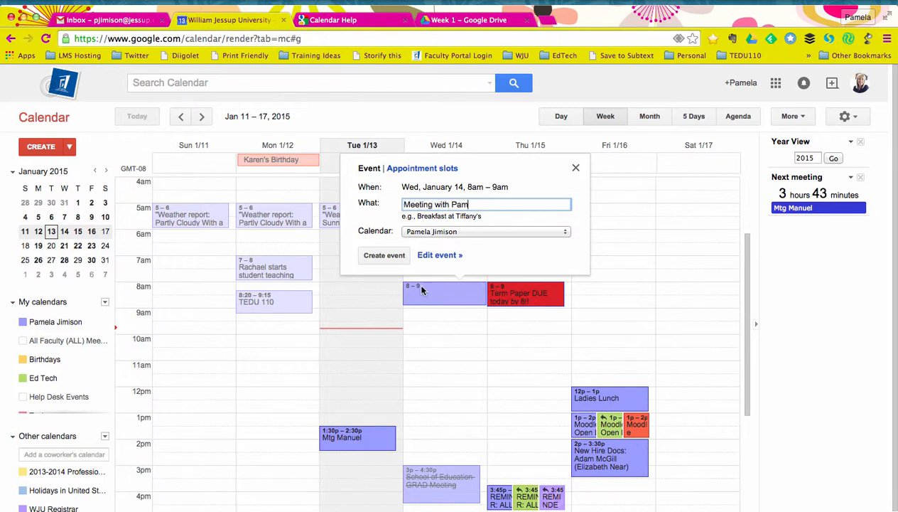
{"action": "left_click", "coordinate": [384, 255]}
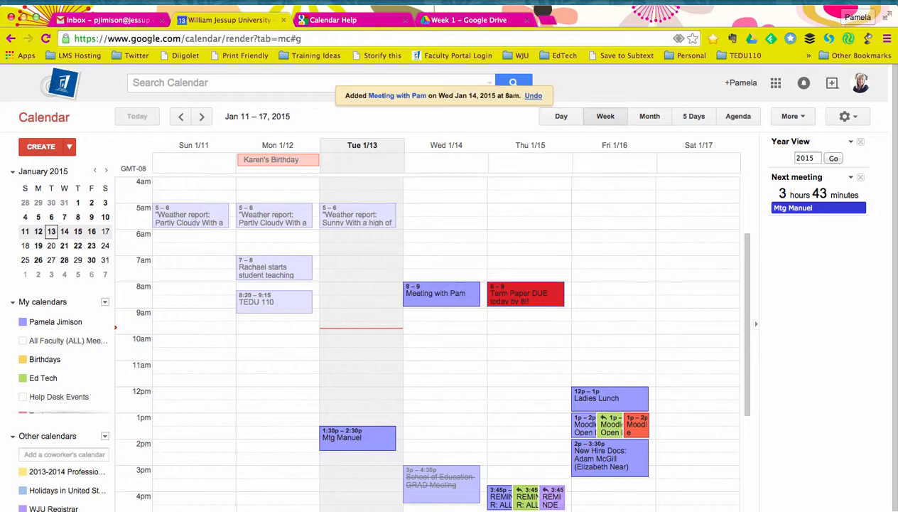
Open the Wednesday meeting's full details, check the location, description and guest email fields, and return to the week view without changes.
{"action": "left_click", "coordinate": [468, 299]}
{"action": "left_click", "coordinate": [540, 274]}
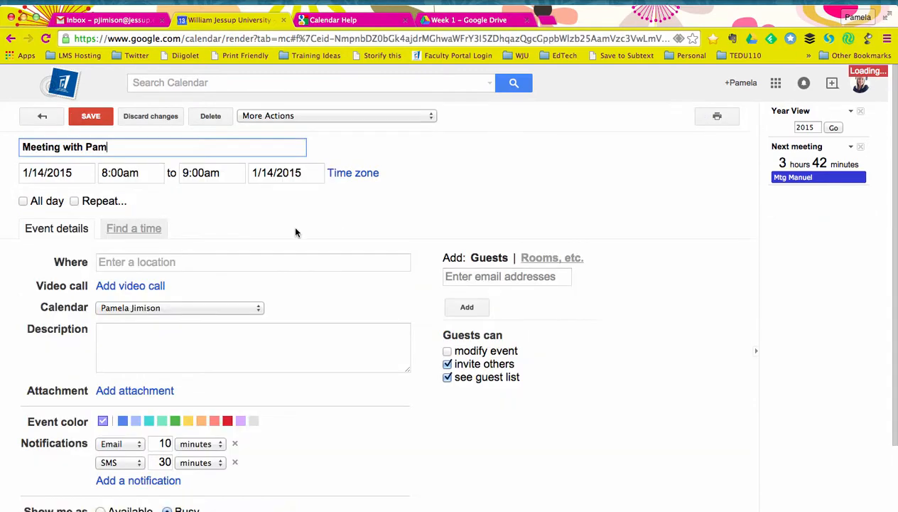
{"action": "left_click", "coordinate": [127, 265]}
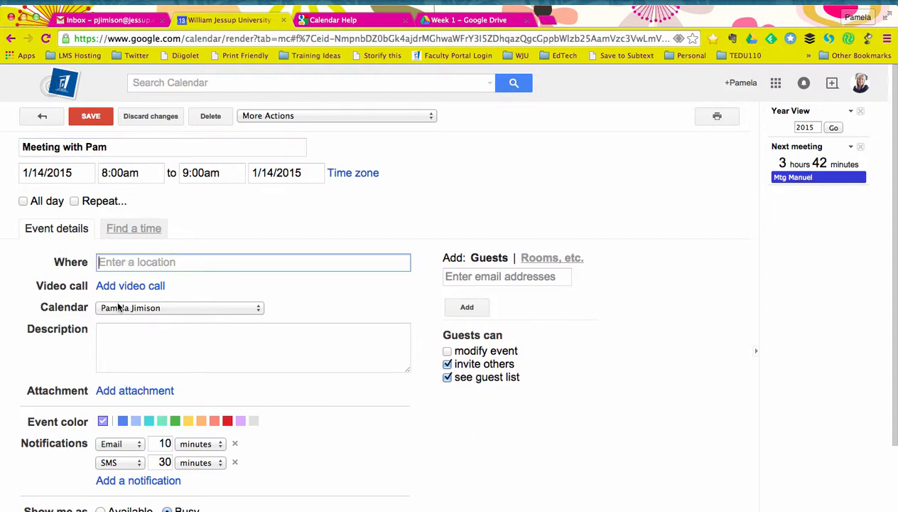
{"action": "left_click", "coordinate": [113, 337]}
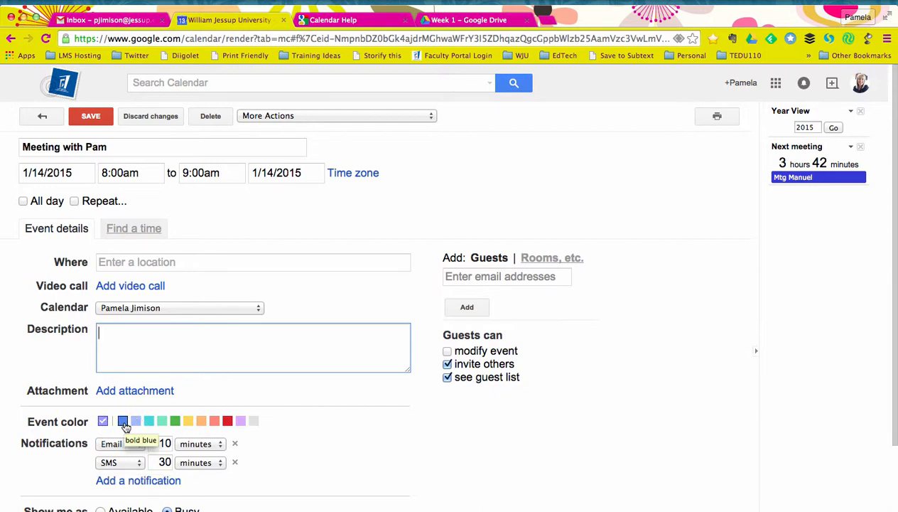
{"action": "left_click", "coordinate": [462, 281]}
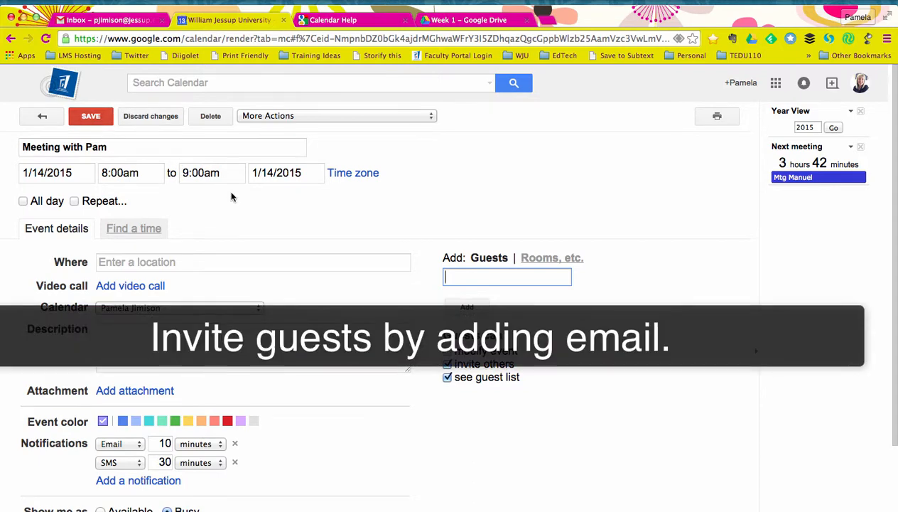
{"action": "left_click", "coordinate": [69, 89]}
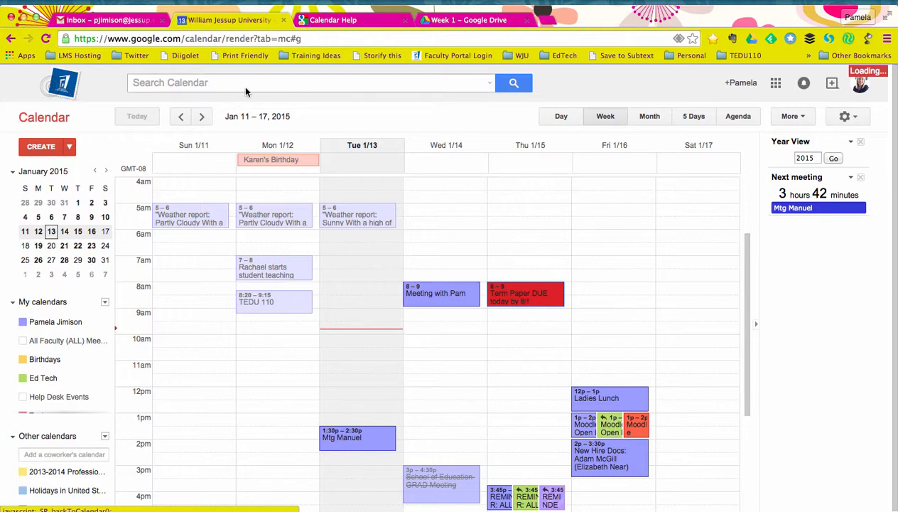
Open the calendar settings, look over the general options, and open the notification settings of the owner's personal calendar.
{"action": "left_click", "coordinate": [849, 117]}
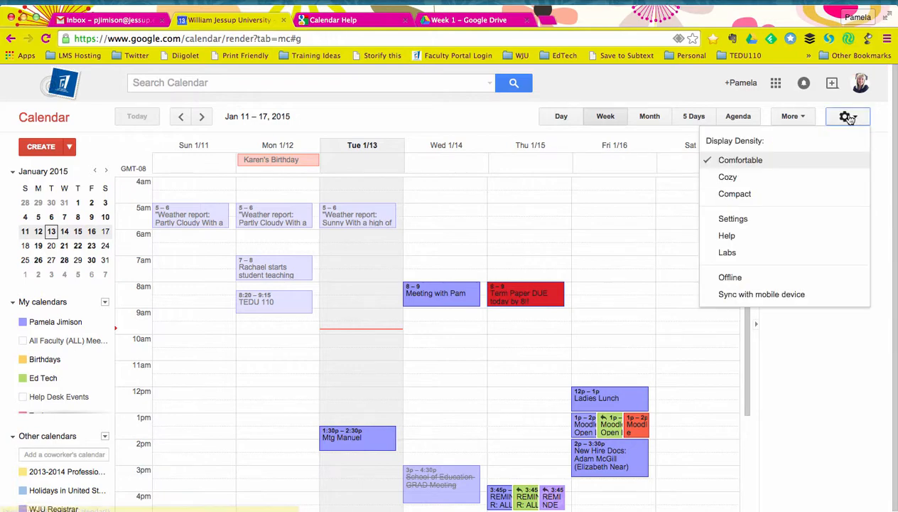
{"action": "left_click", "coordinate": [739, 221]}
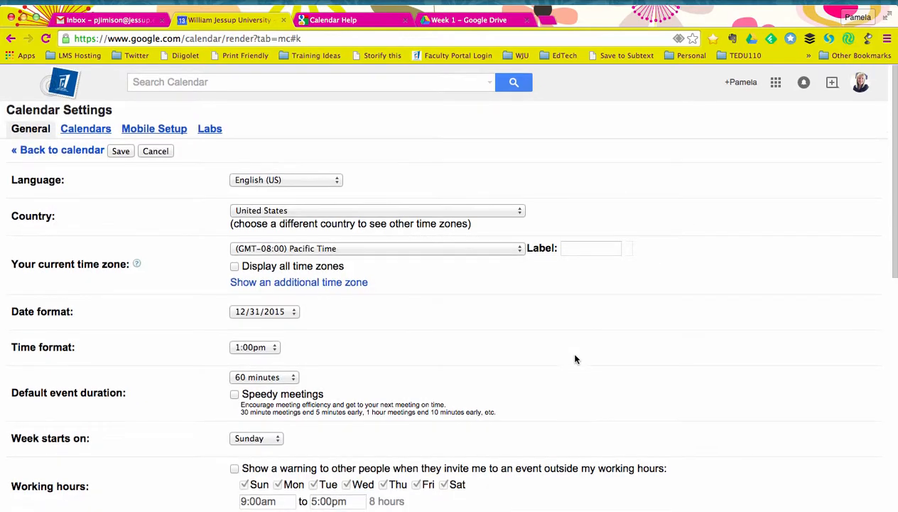
{"action": "scroll", "coordinate": [575, 359], "scroll_direction": "down", "scroll_amount": 7}
{"action": "scroll", "coordinate": [576, 359], "scroll_direction": "up", "scroll_amount": 7}
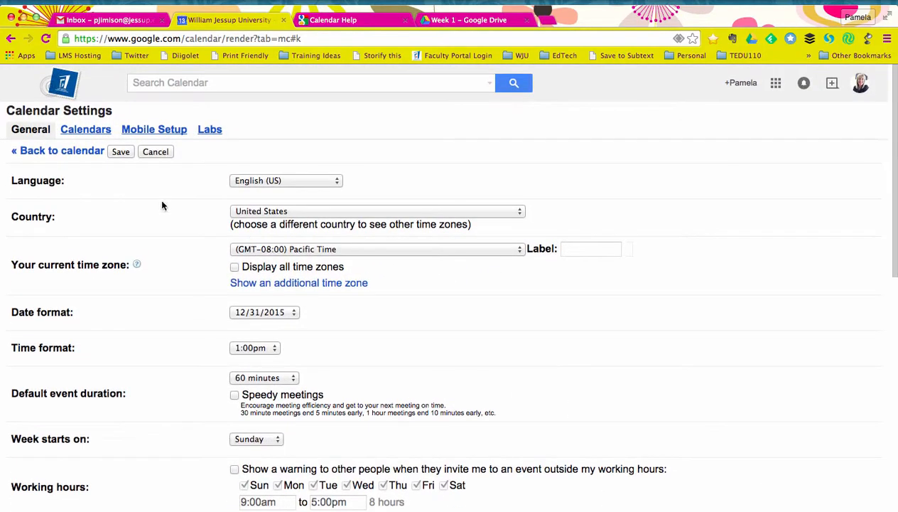
{"action": "left_click", "coordinate": [86, 130]}
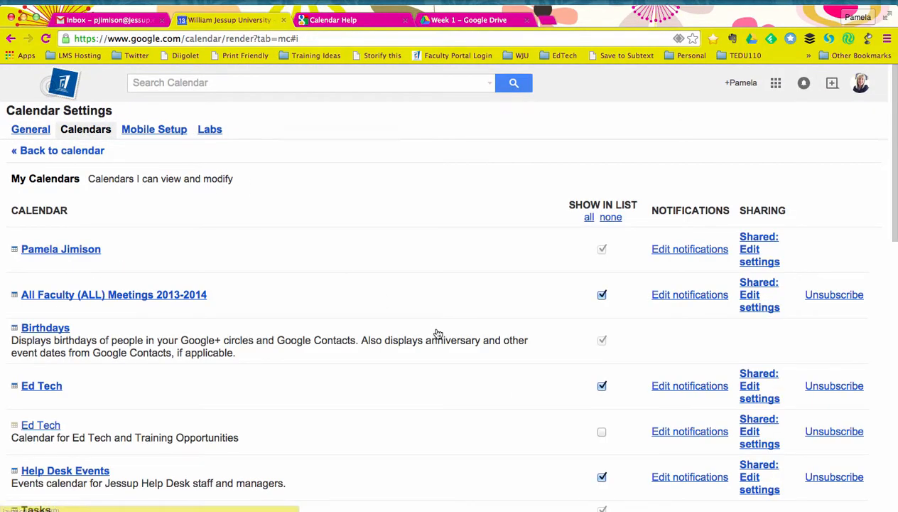
{"action": "left_click", "coordinate": [673, 252]}
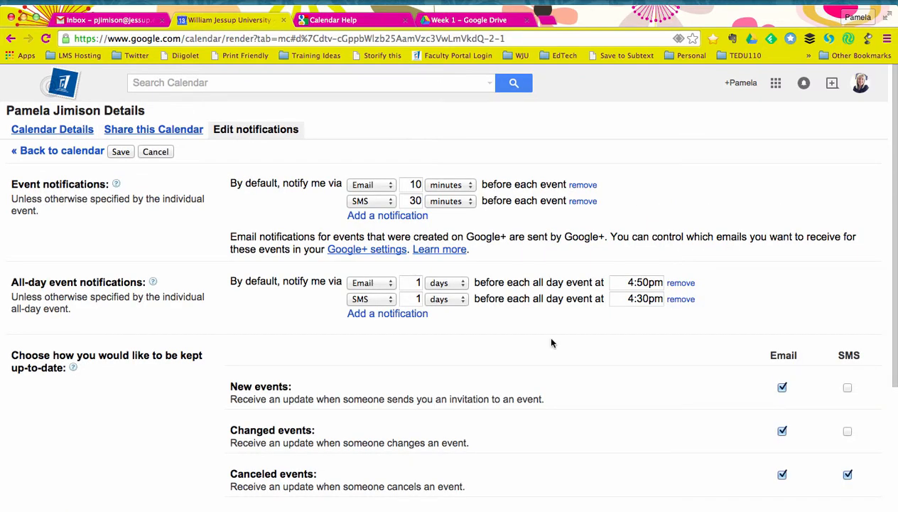
Review the email and SMS update options down to the daily agenda, and return to the week view.
{"action": "scroll", "coordinate": [551, 341], "scroll_direction": "down", "scroll_amount": 5}
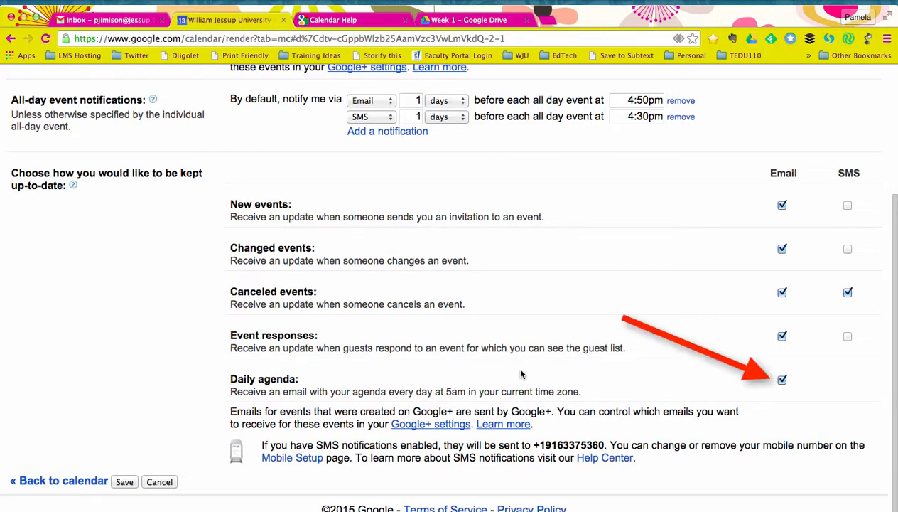
{"action": "scroll", "coordinate": [521, 373], "scroll_direction": "up", "scroll_amount": 5}
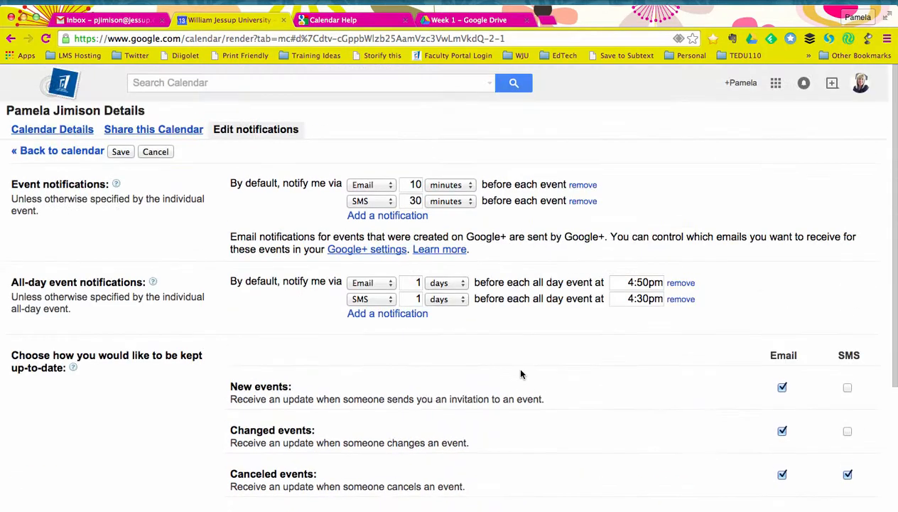
{"action": "left_click", "coordinate": [64, 90]}
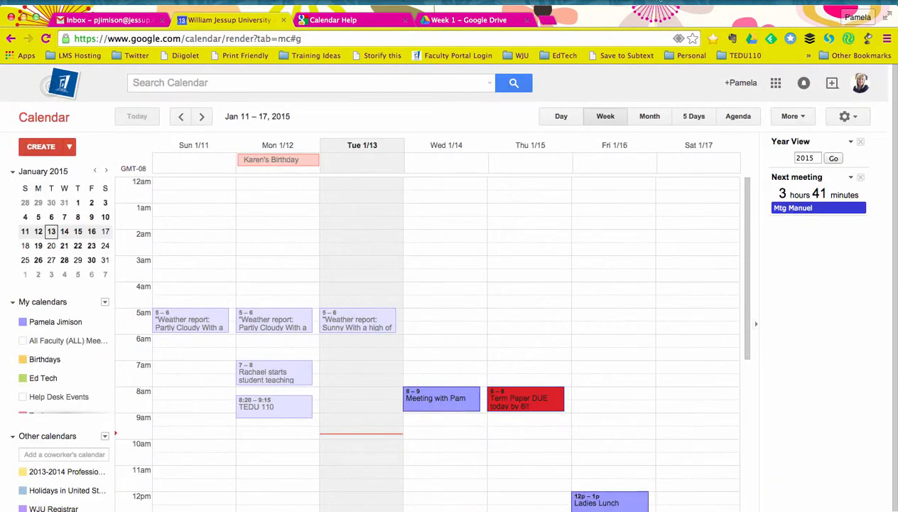
{"action": "left_click", "coordinate": [661, 0]}
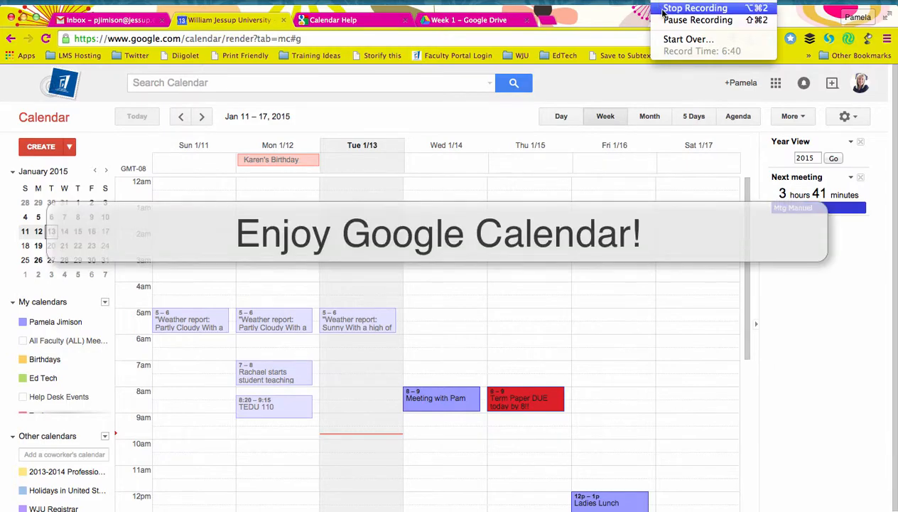